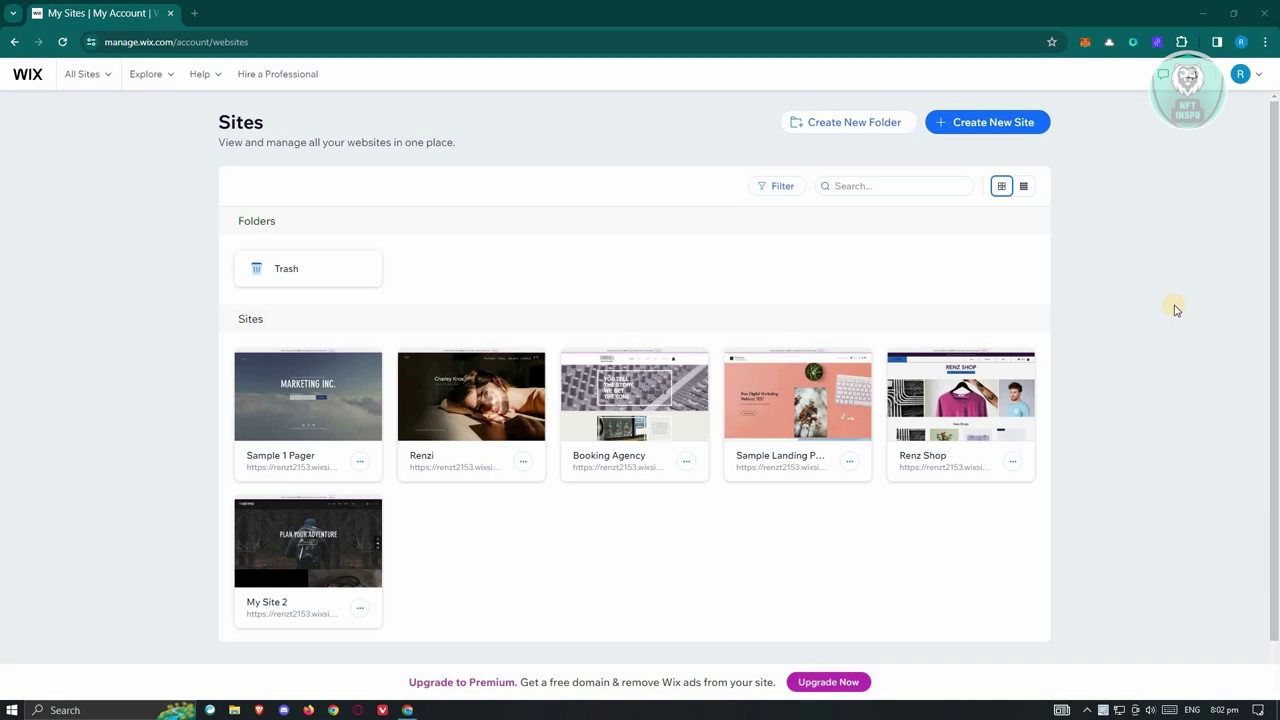
- Start a new Wix site and choose Technology Blog as its website type
click(997, 121)
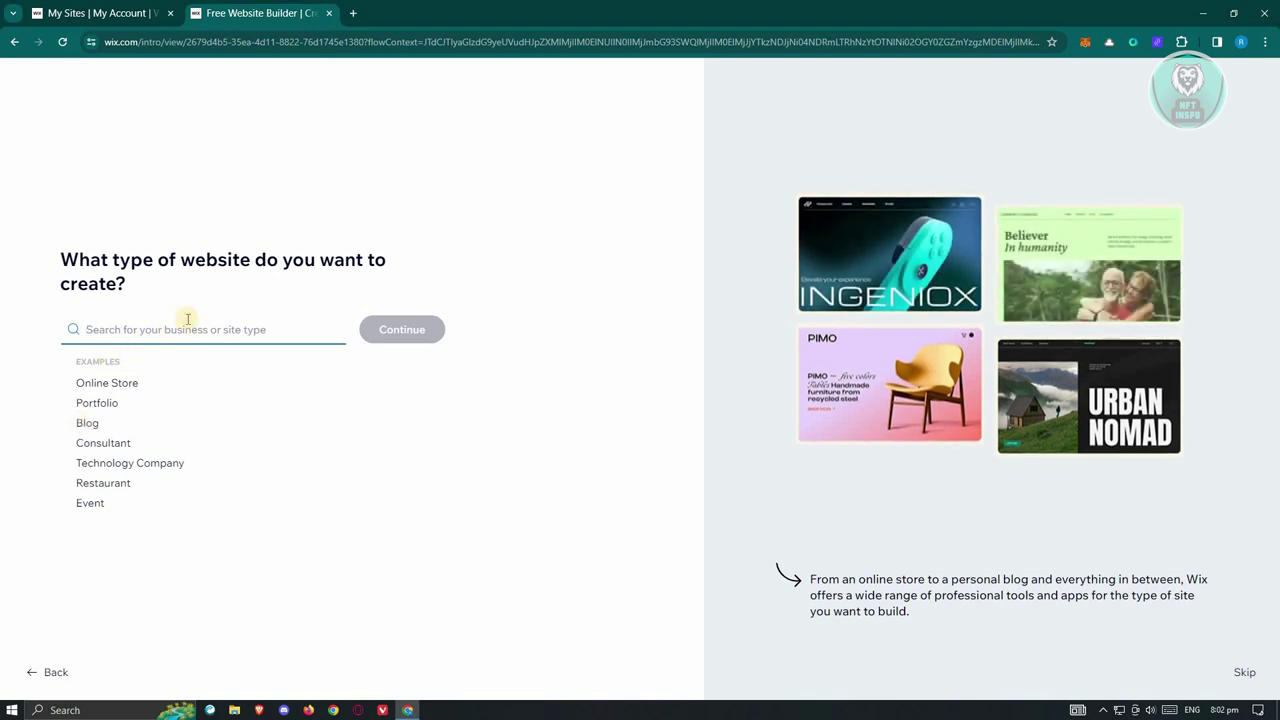
click(89, 424)
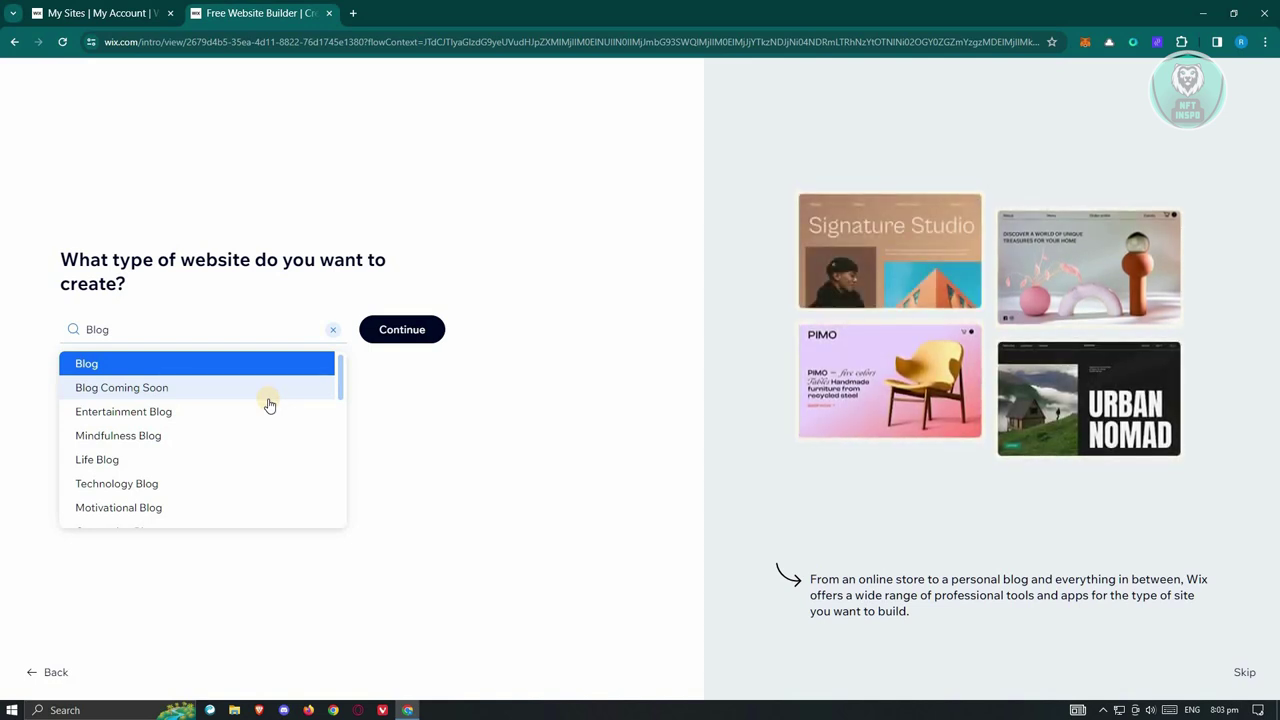
click(234, 485)
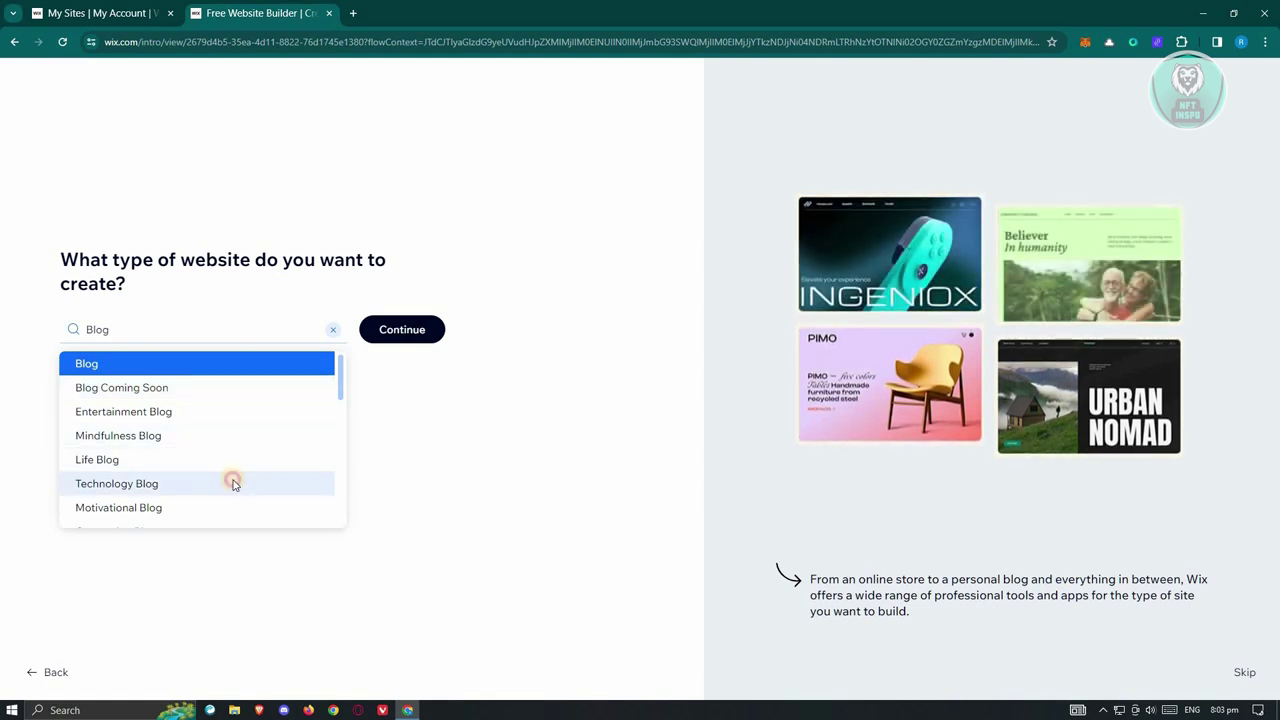
click(411, 341)
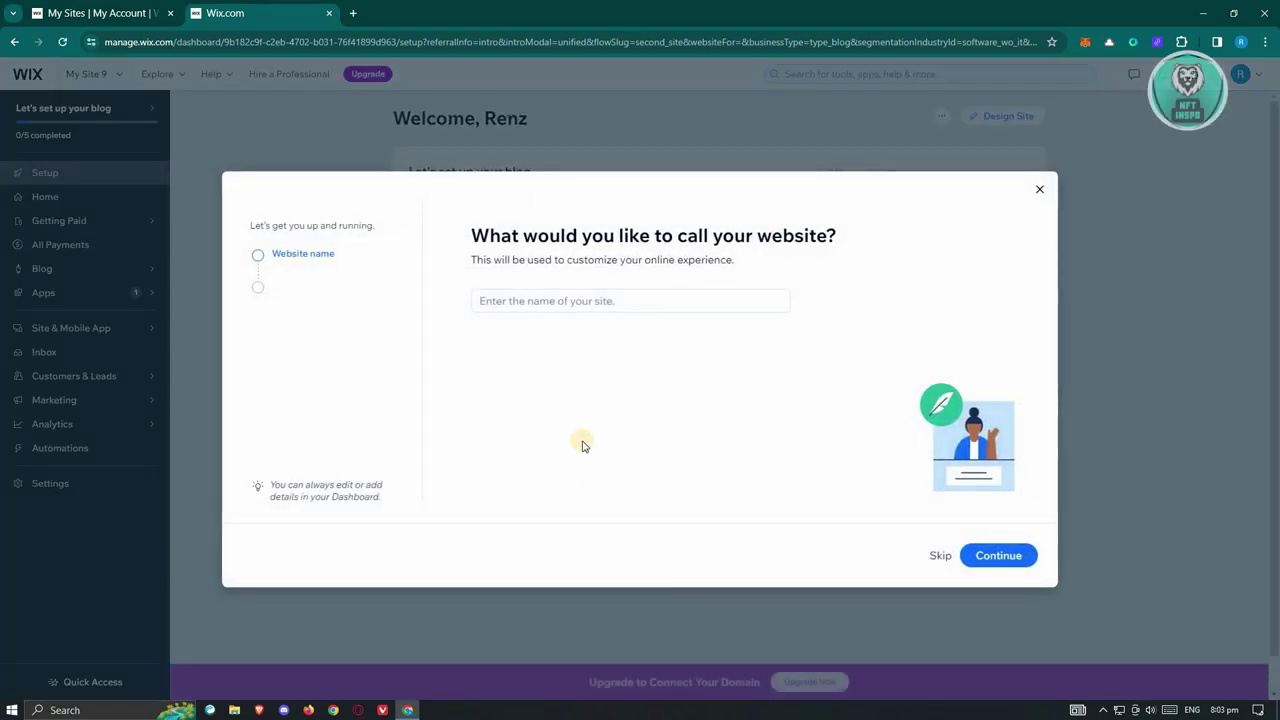
- Name the website 'Sample Blog Website' and confirm it
click(650, 302)
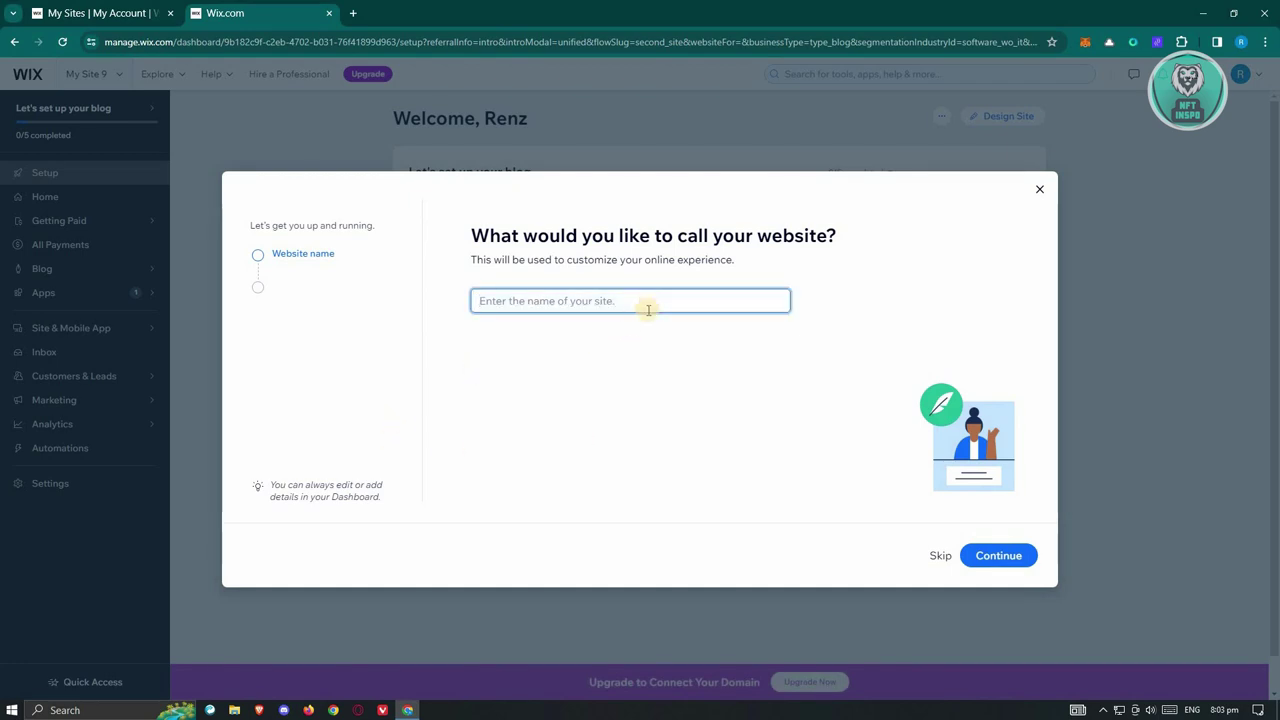
text(Sample Blog W)
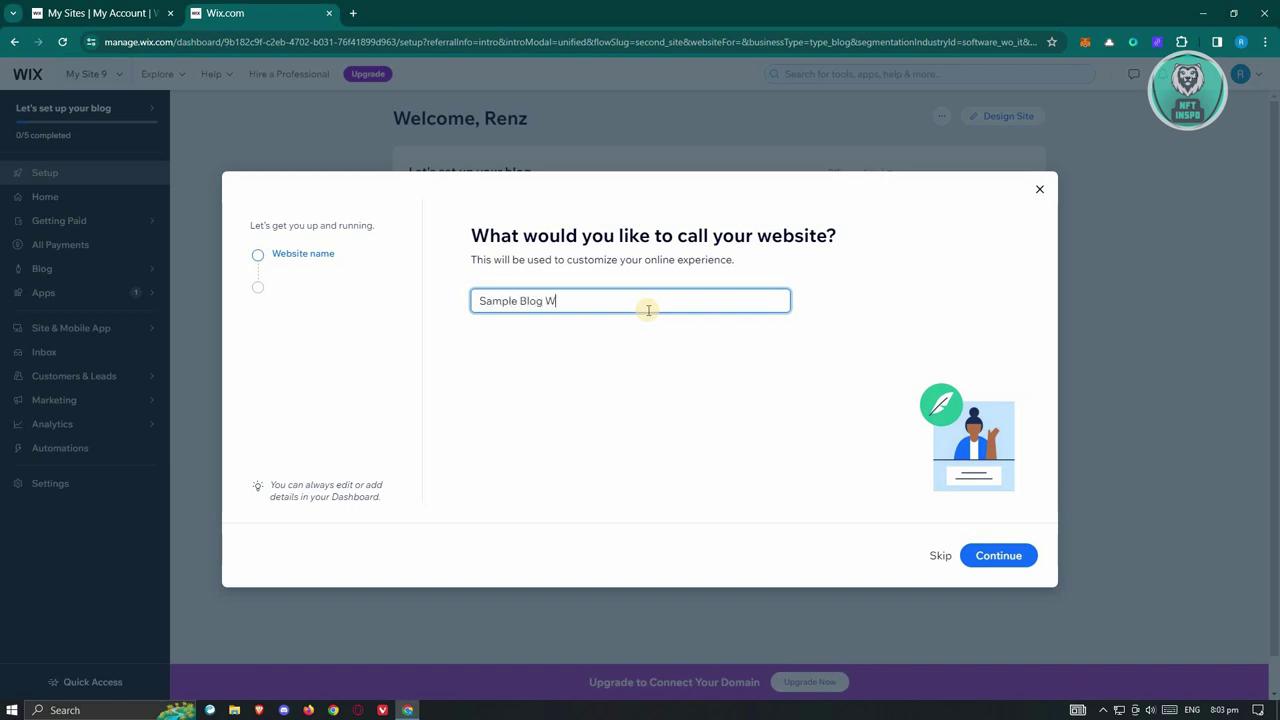
text(ebsite)
click(990, 555)
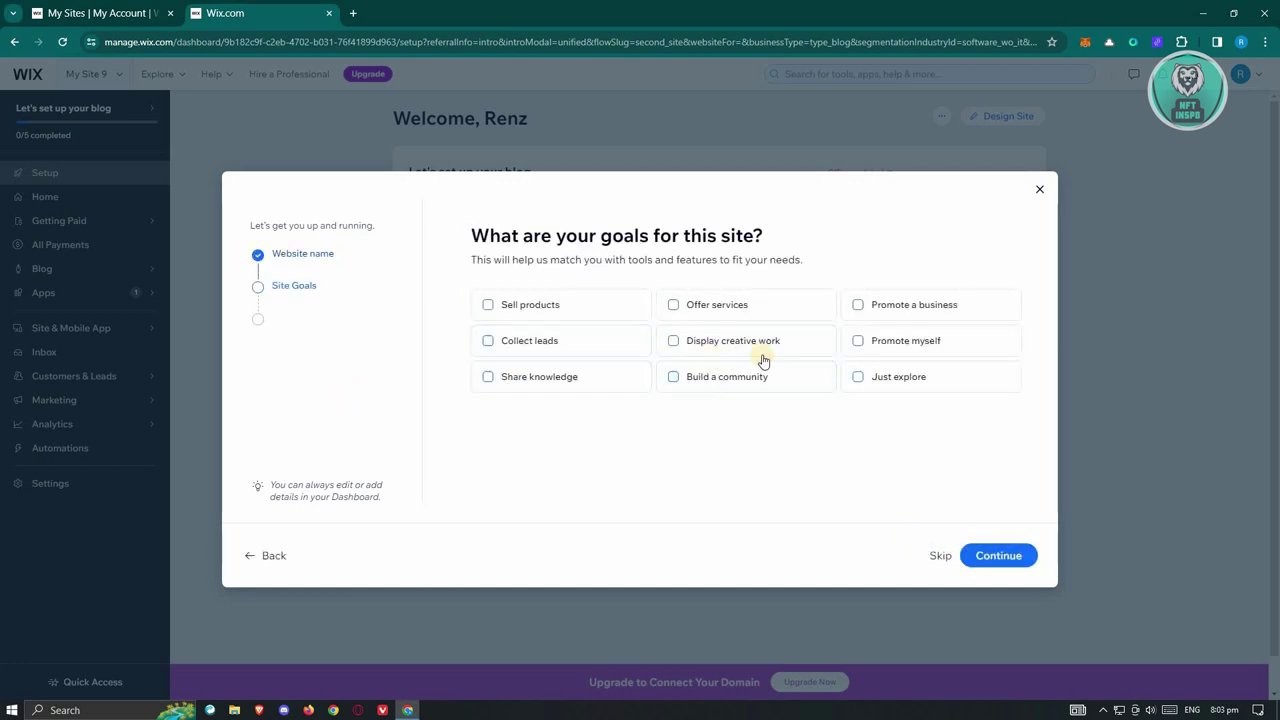
- Select Promote myself and Build a community as the site goals
click(874, 357)
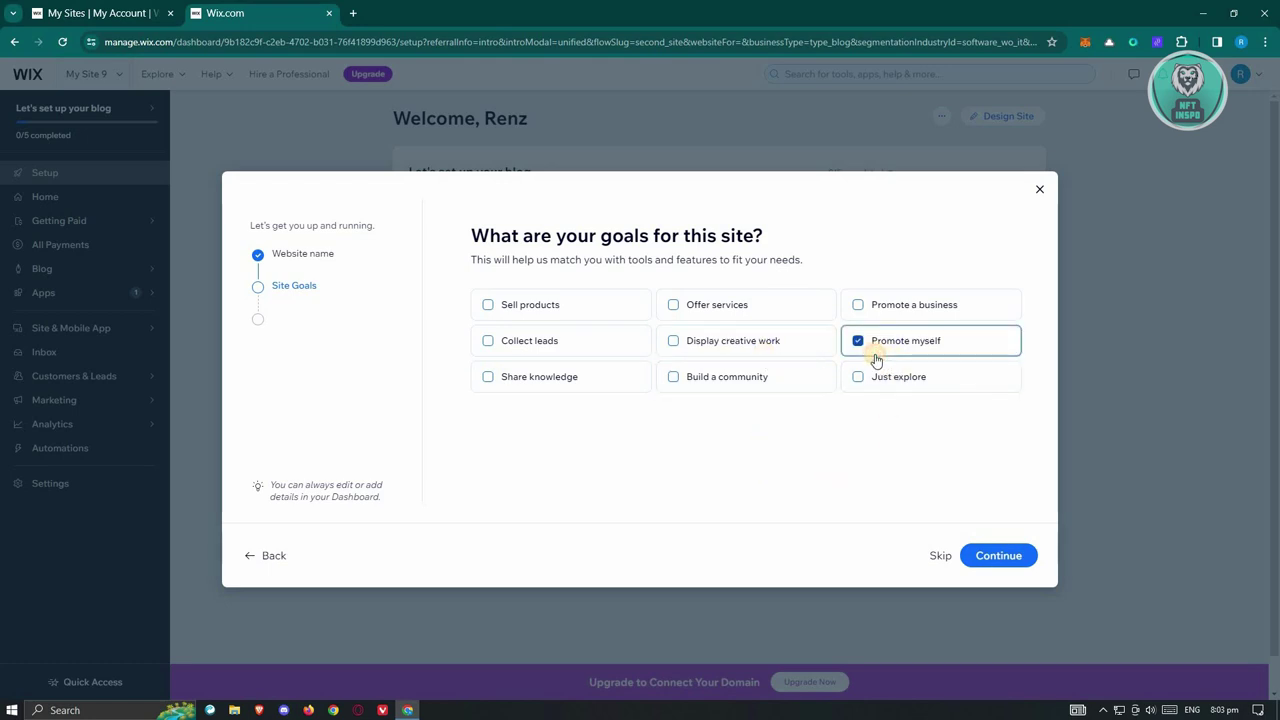
click(777, 376)
click(1006, 562)
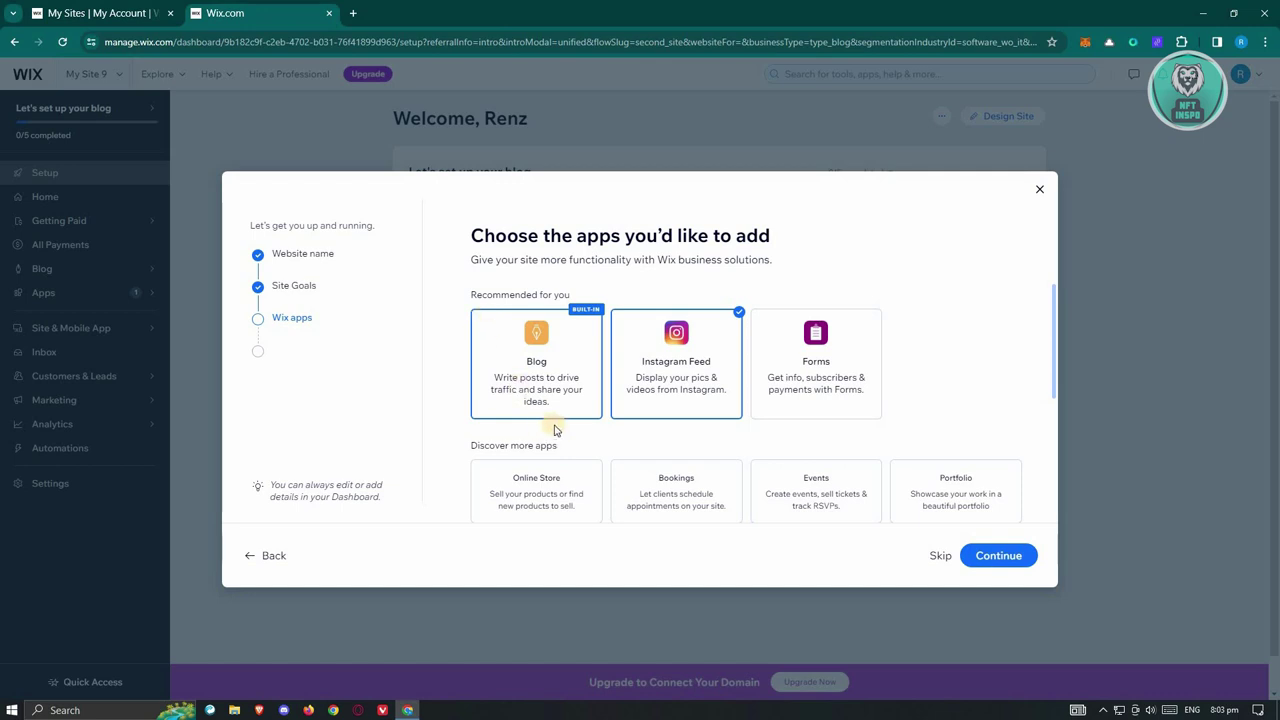
- Review the suggested Wix apps, including Instagram Feed, and finish the setup
scroll(700, 394, down, 3)
scroll(913, 452, up, 1)
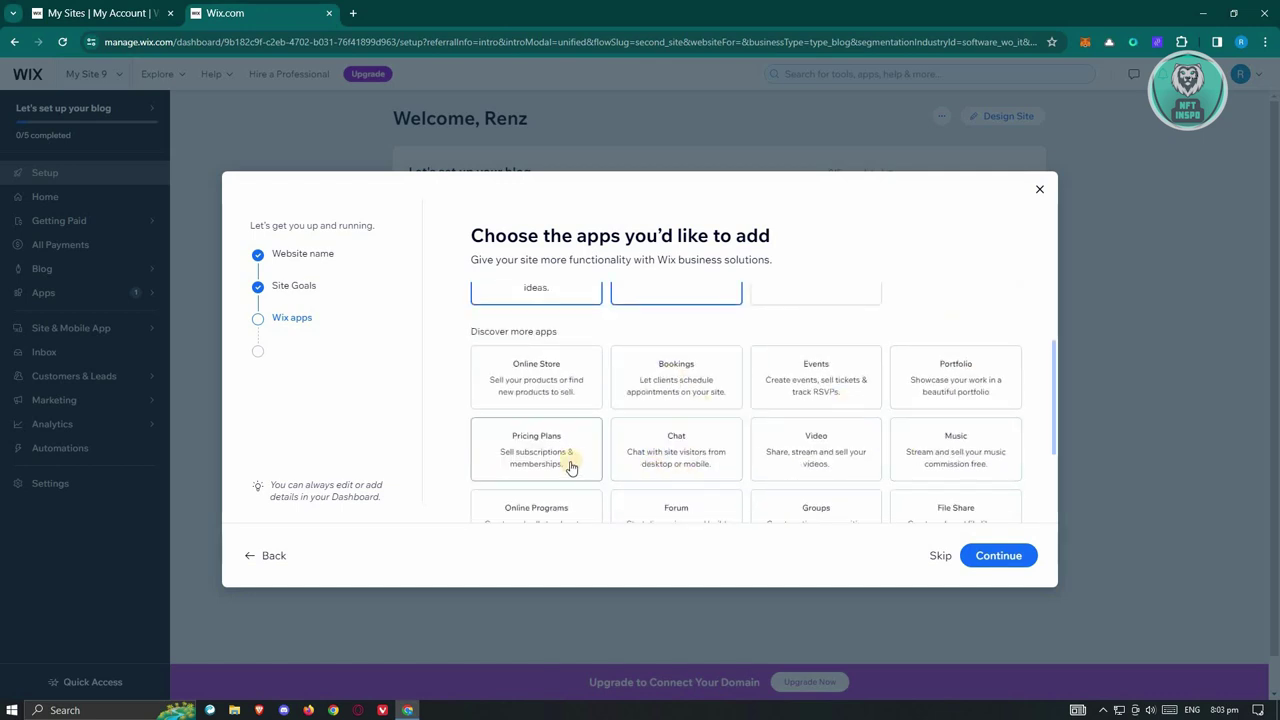
scroll(586, 458, up, 1)
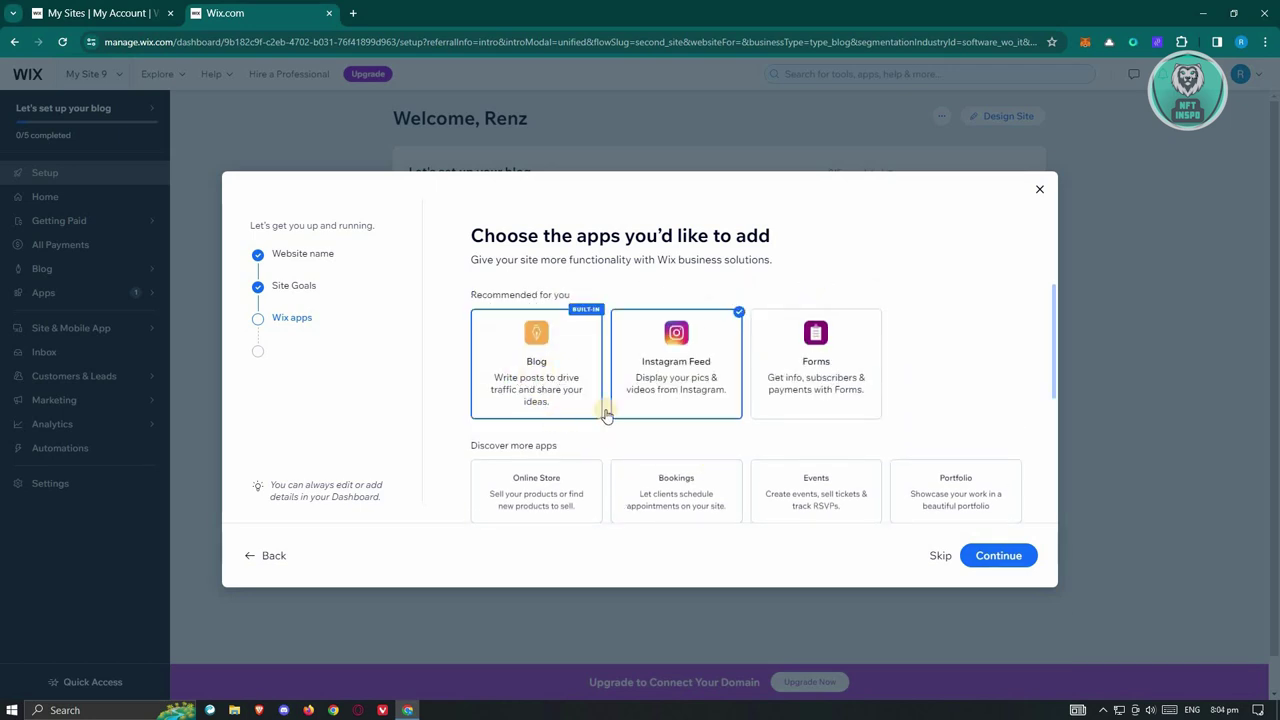
click(1000, 558)
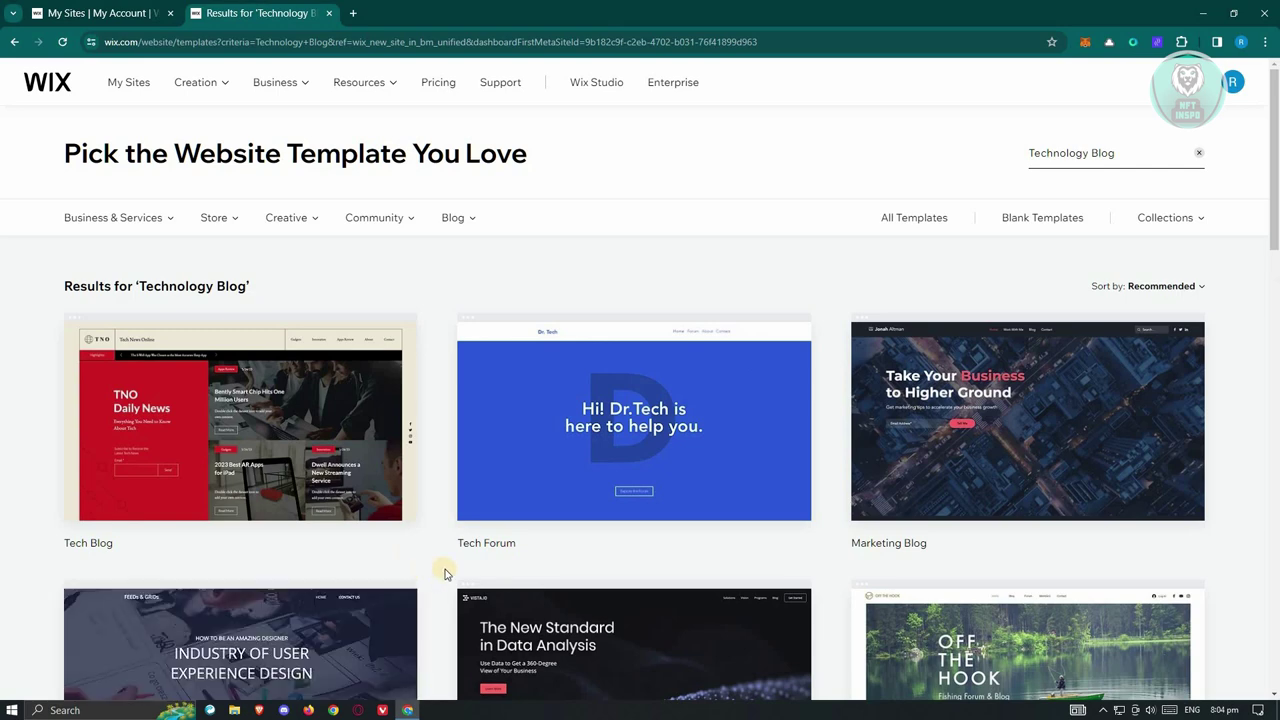
- Find the Tech Company template in the Technology Blog results and open it for editing
scroll(446, 573, down, 2)
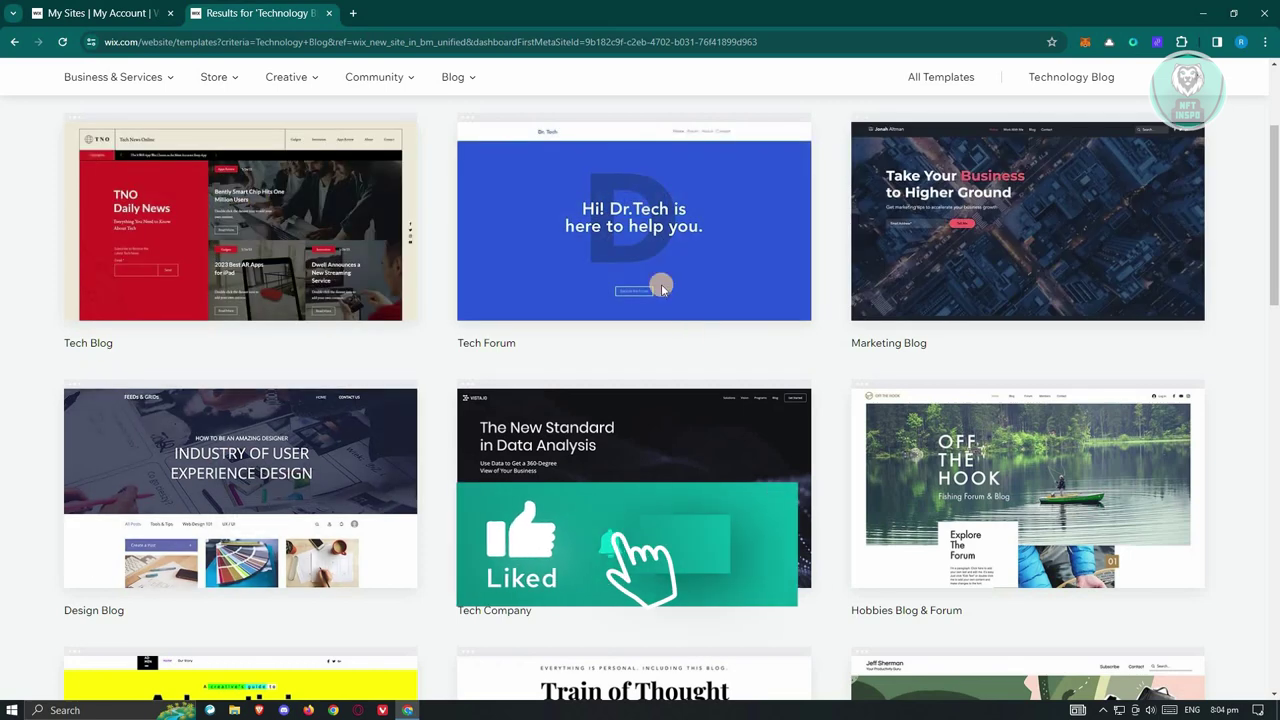
scroll(825, 395, up, 2)
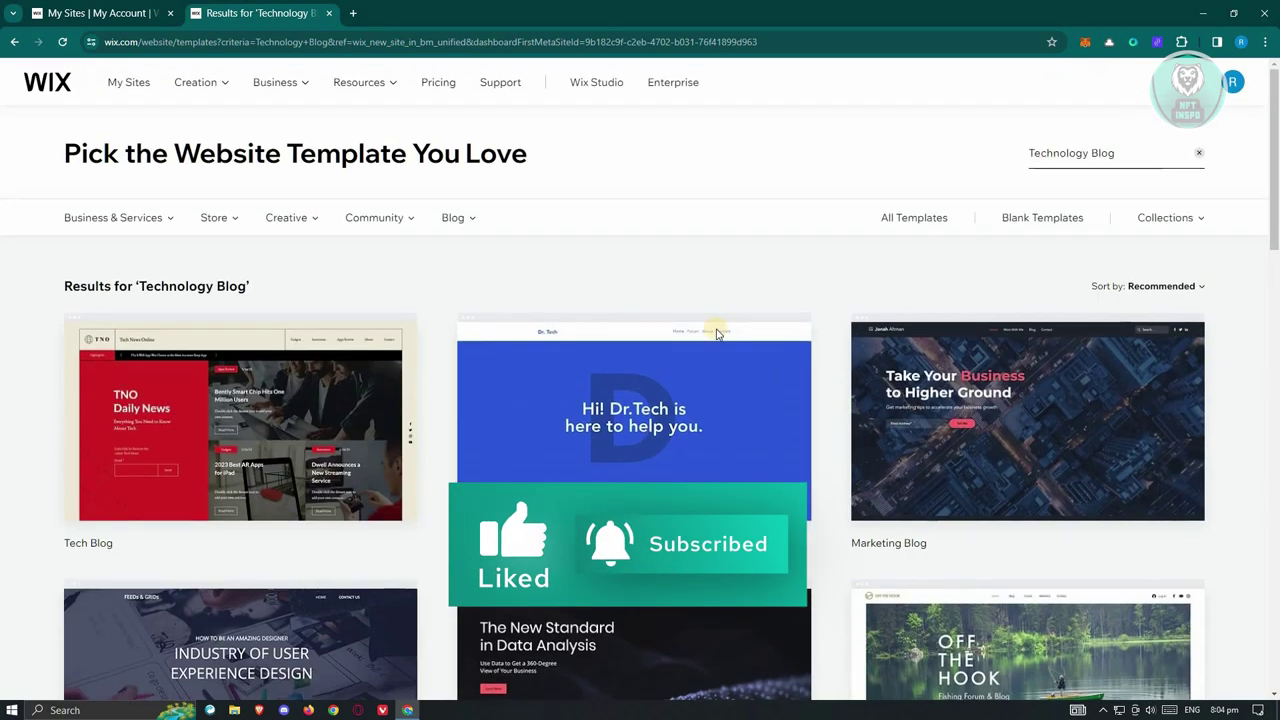
scroll(812, 325, down, 2)
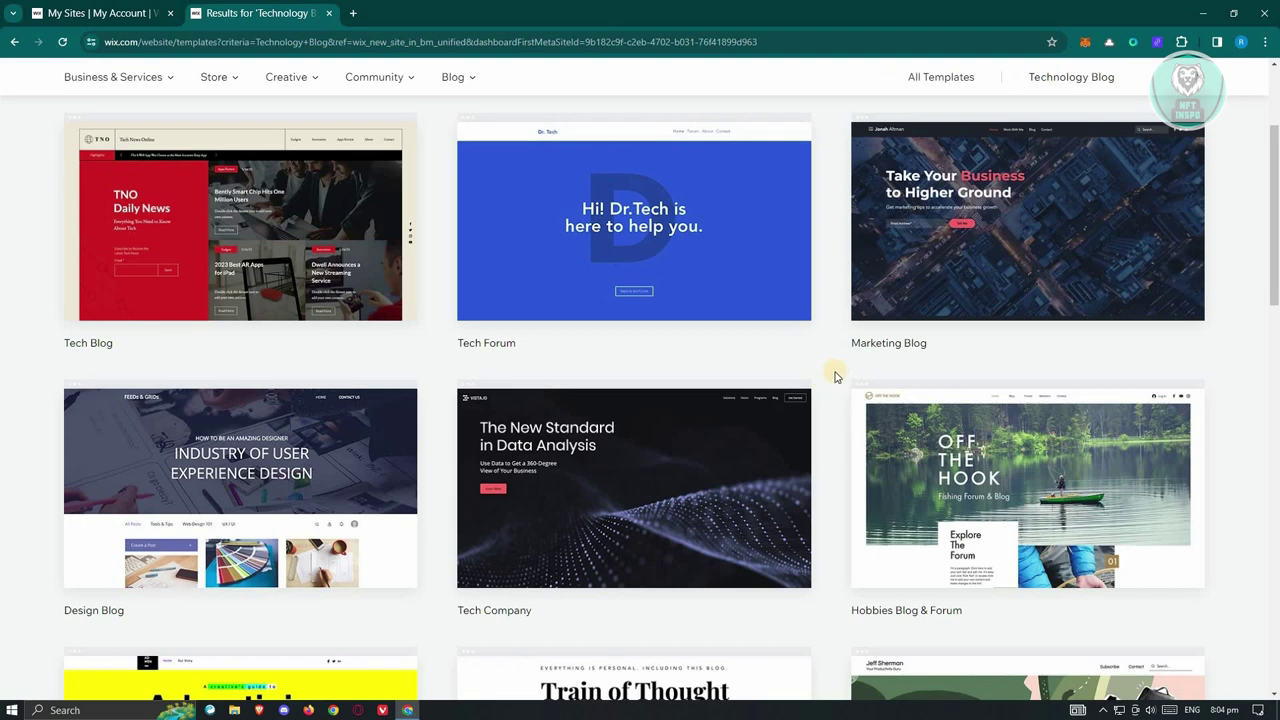
scroll(836, 376, down, 1)
click(634, 334)
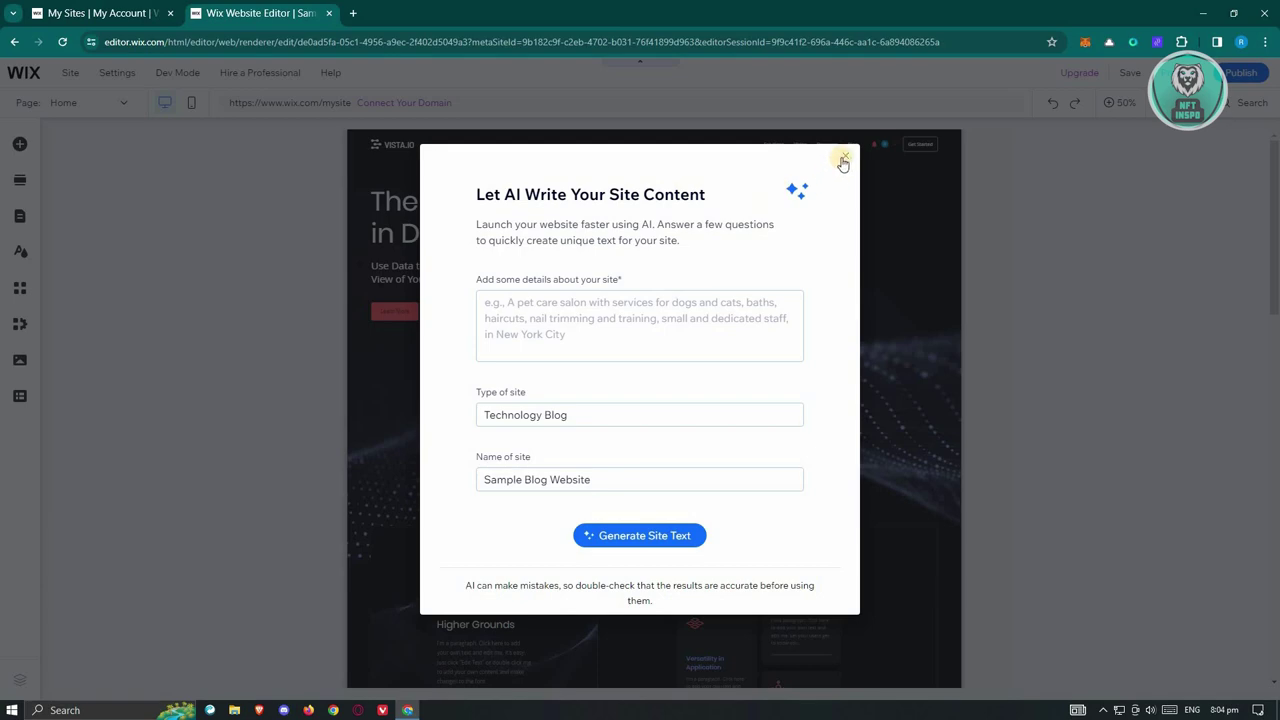
- Dismiss the 'Let AI Write Your Site Content' dialog once the editor loads
click(843, 160)
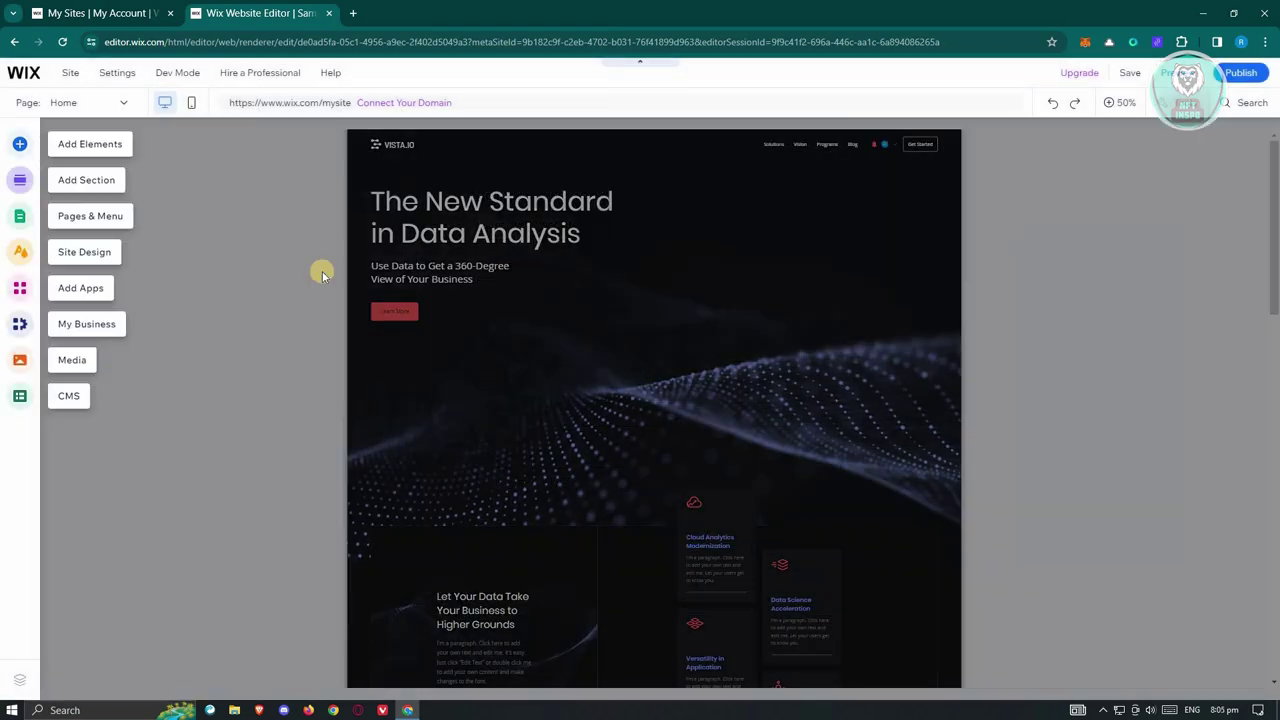
- Browse the Add Elements, Add Sections, Site Pages and Menu, and Site Design panels
click(21, 144)
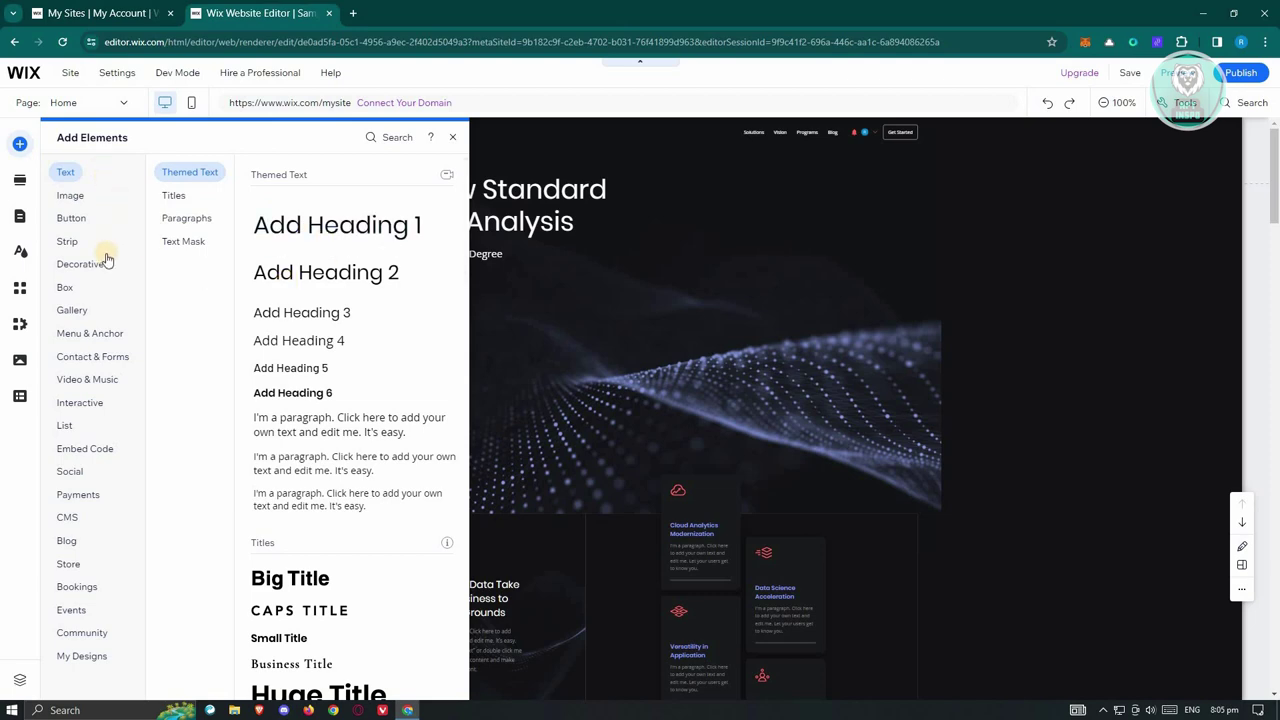
click(18, 182)
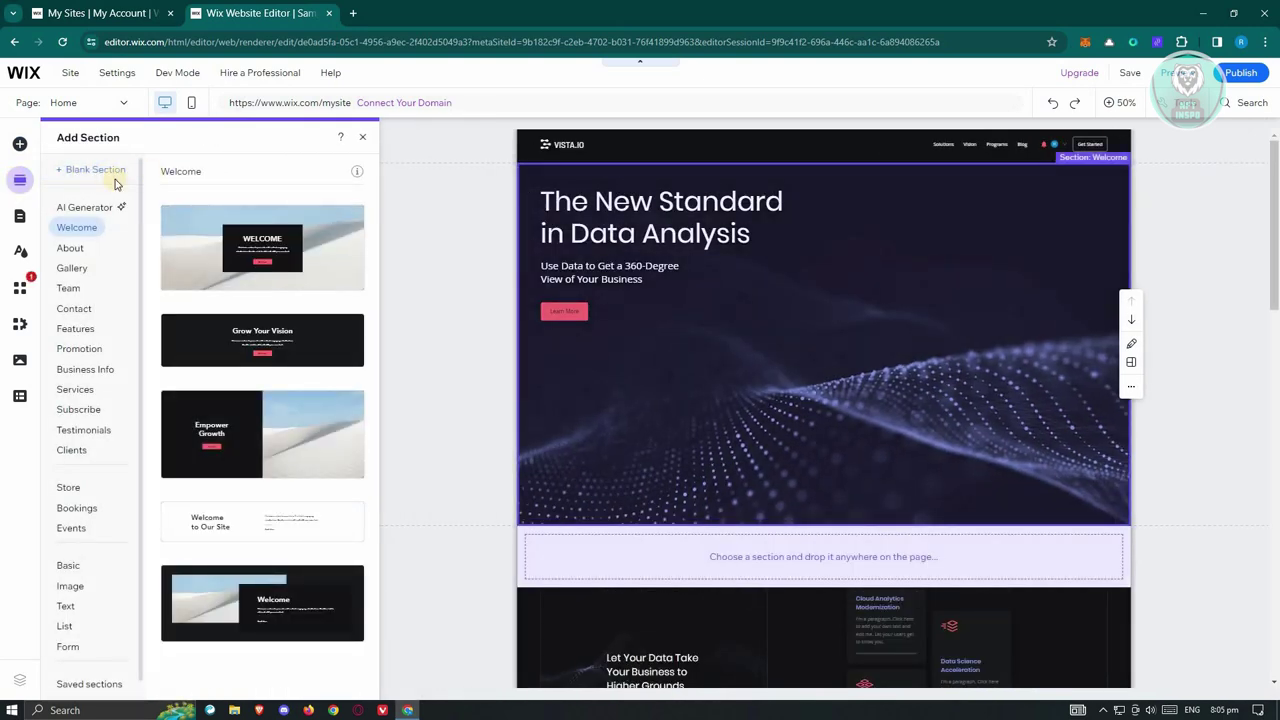
scroll(210, 345, down, 1)
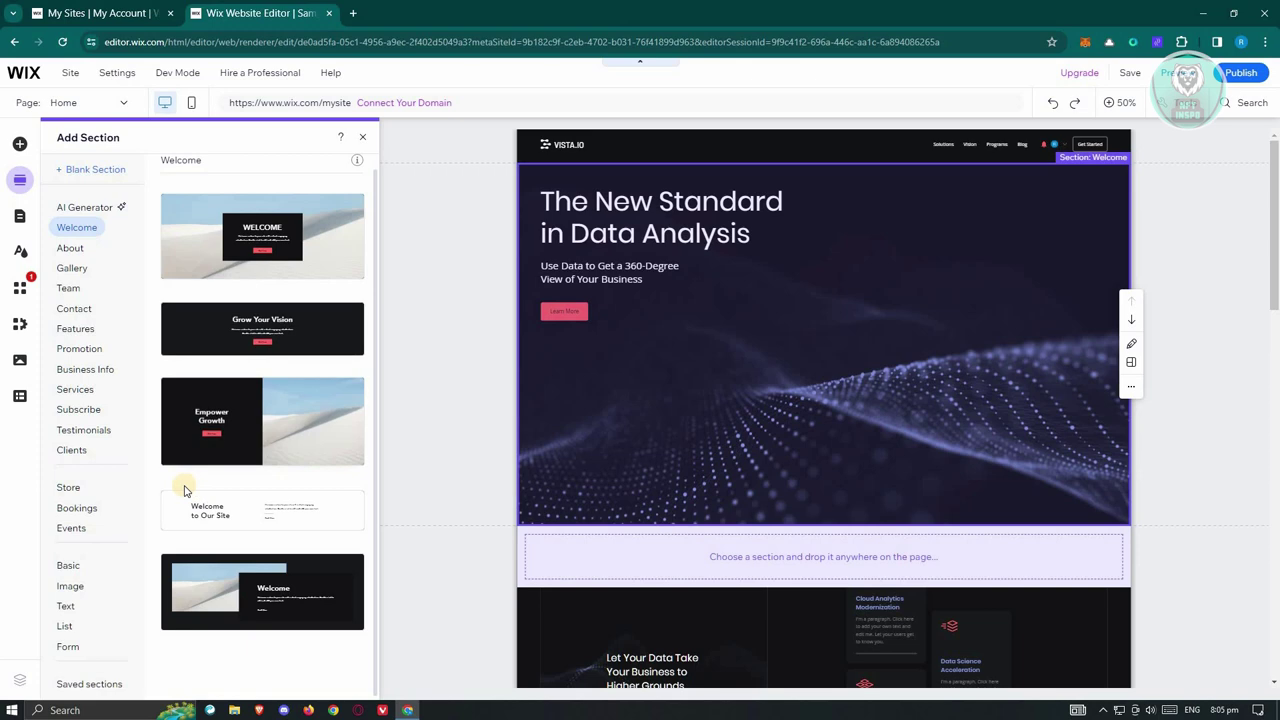
click(20, 216)
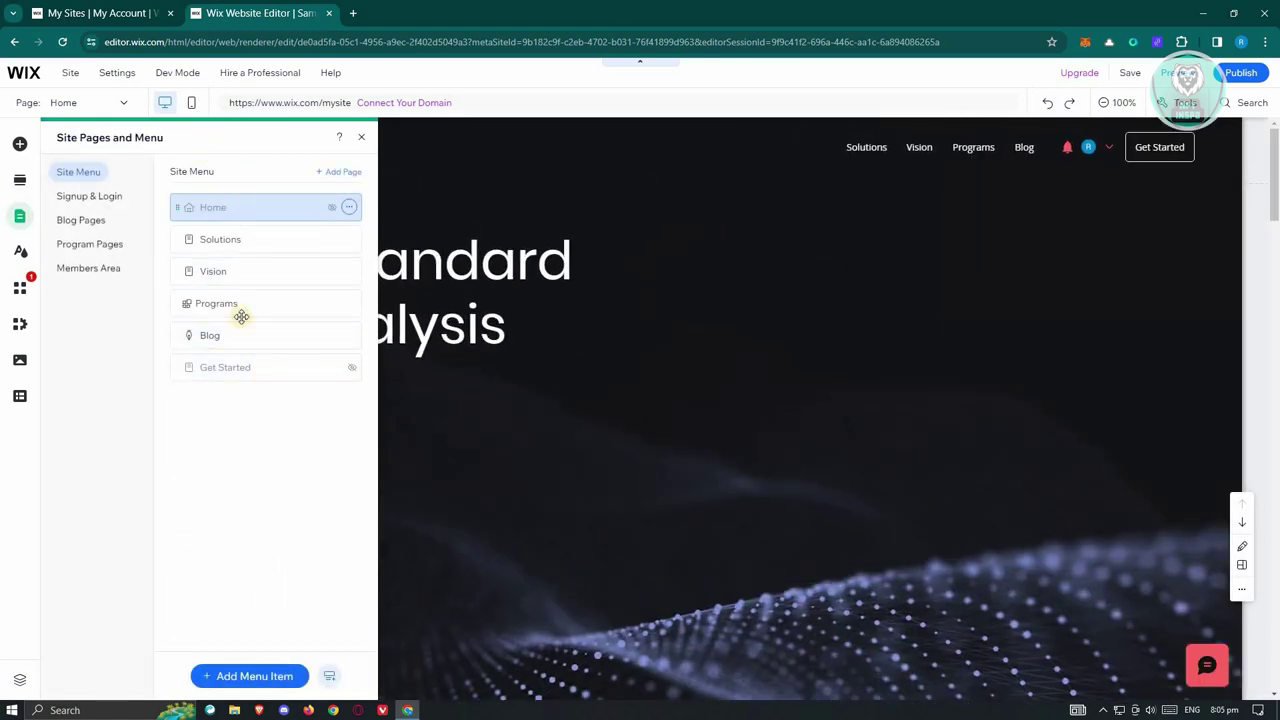
click(228, 678)
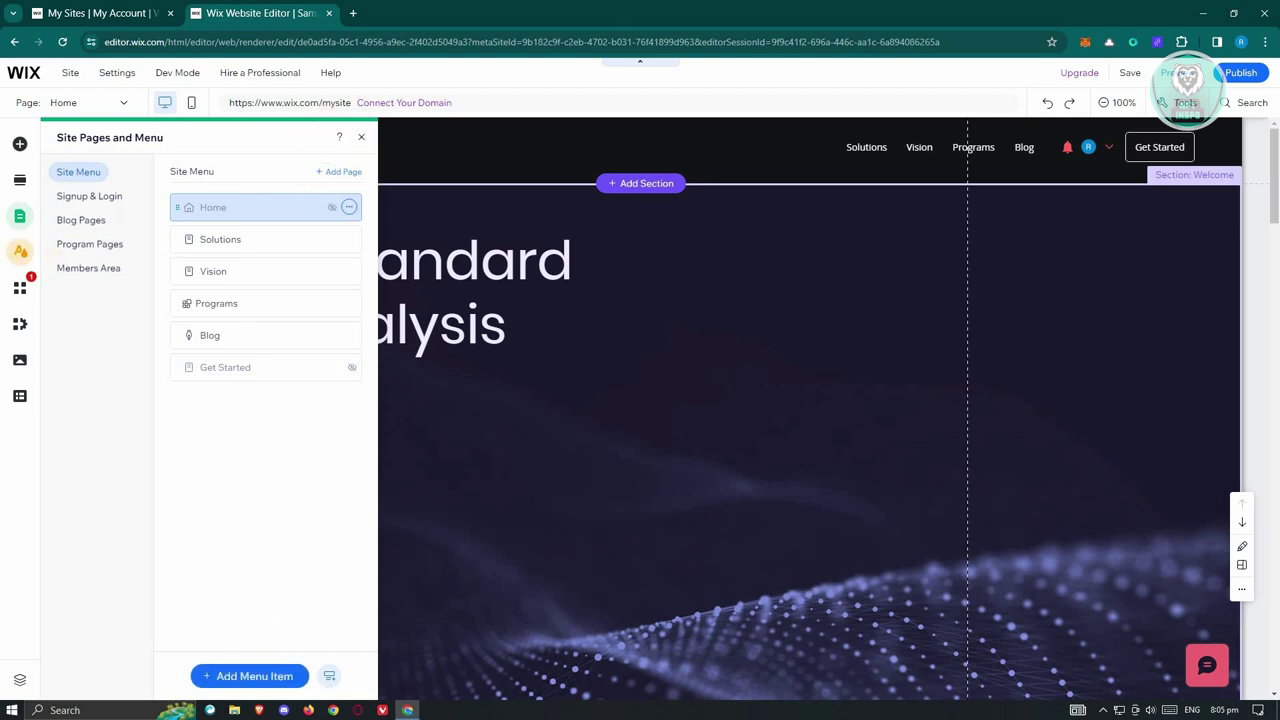
click(20, 251)
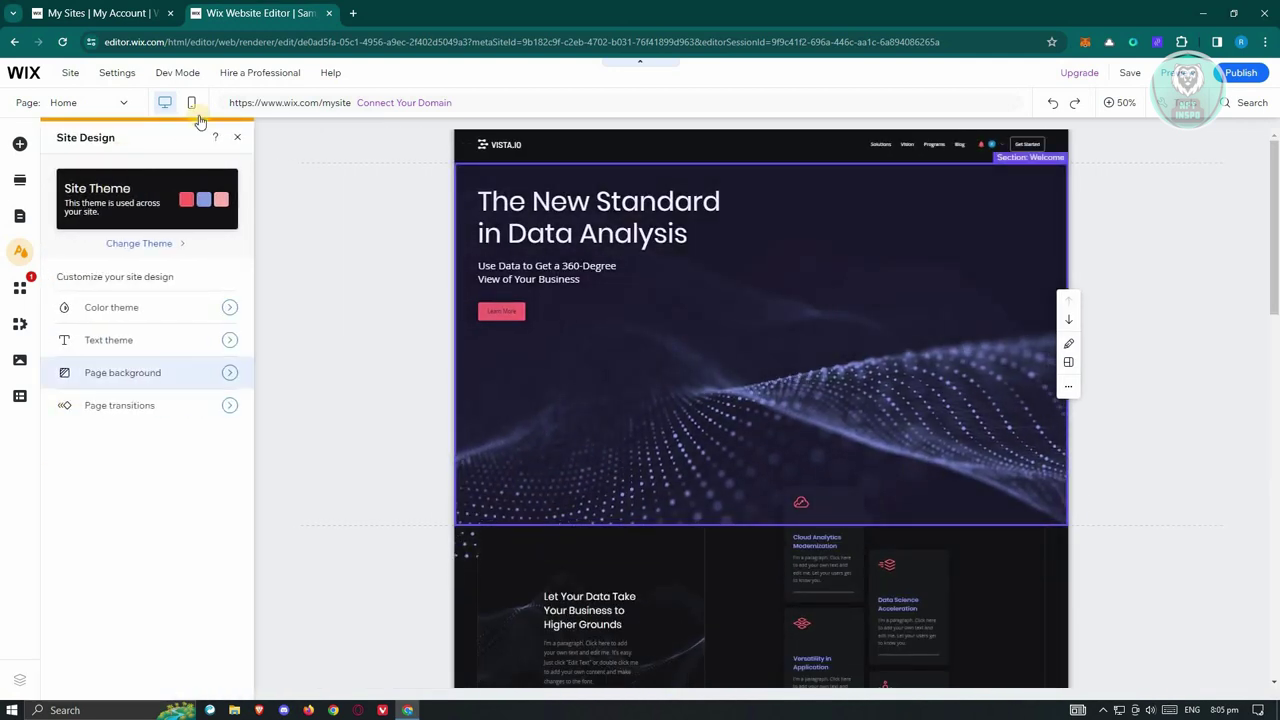
- Look through App Market, Media, CMS and the Button elements, then return to the Welcome section
click(95, 342)
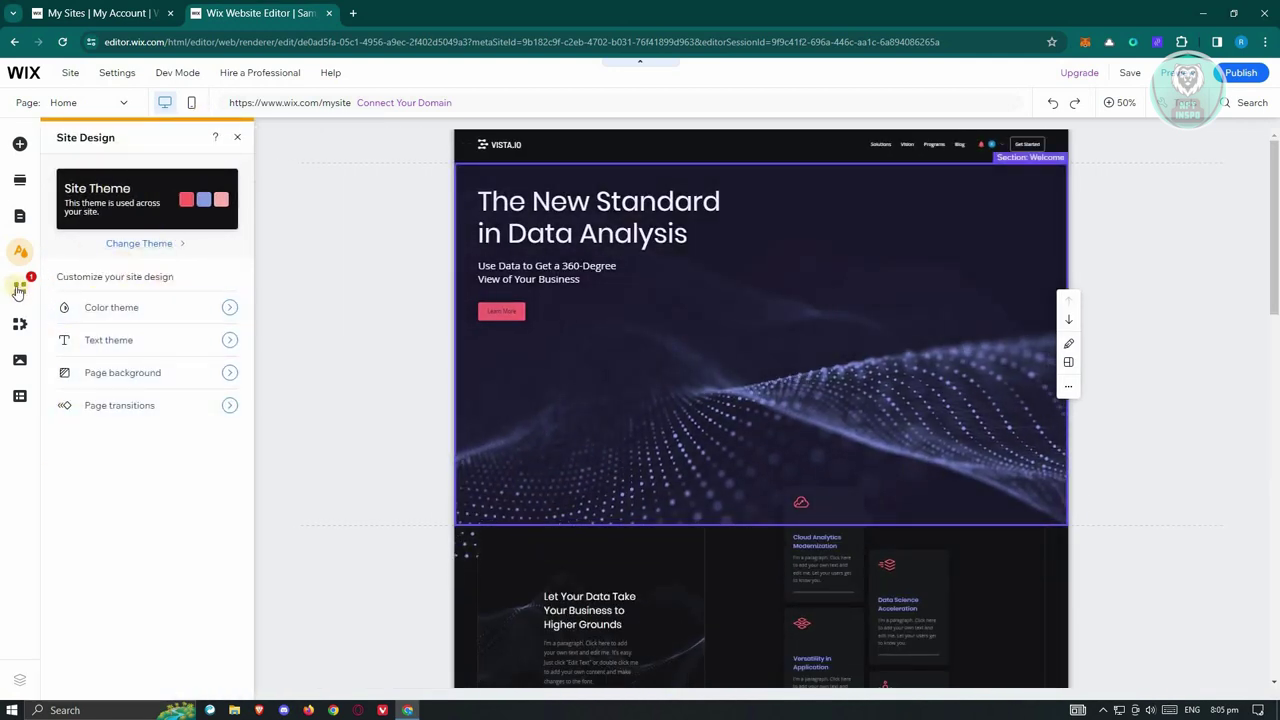
click(24, 328)
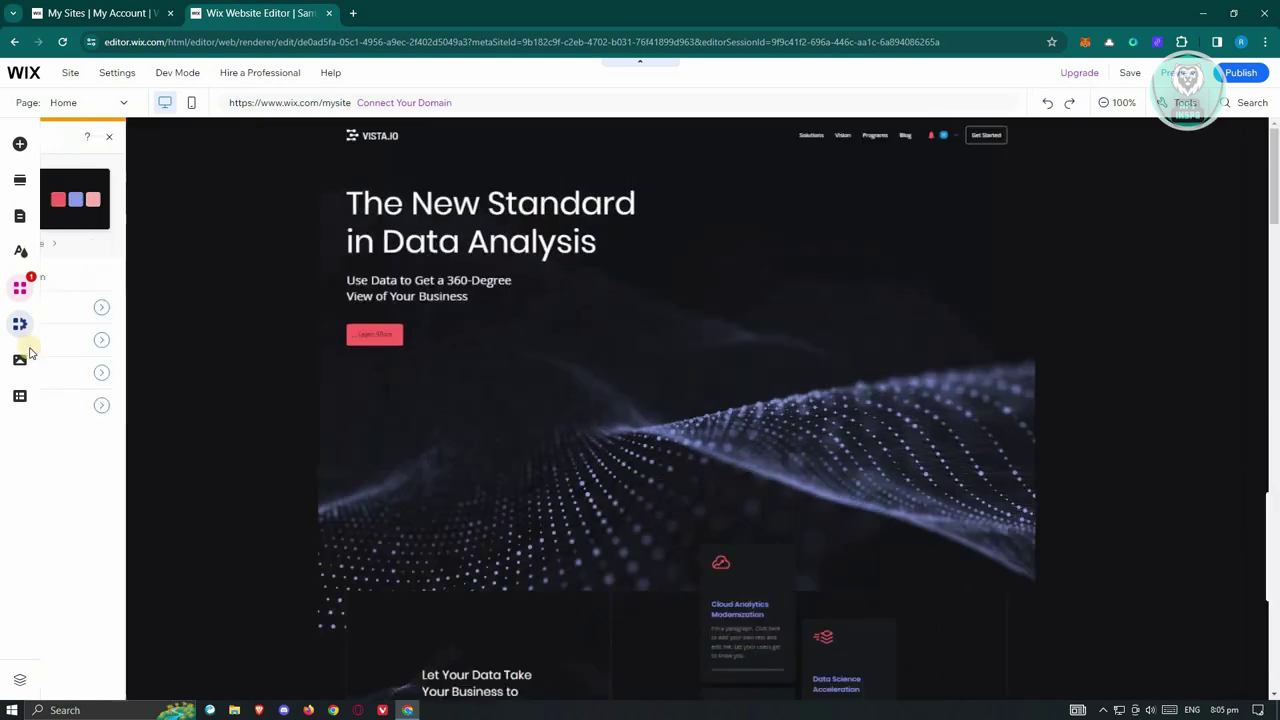
click(21, 362)
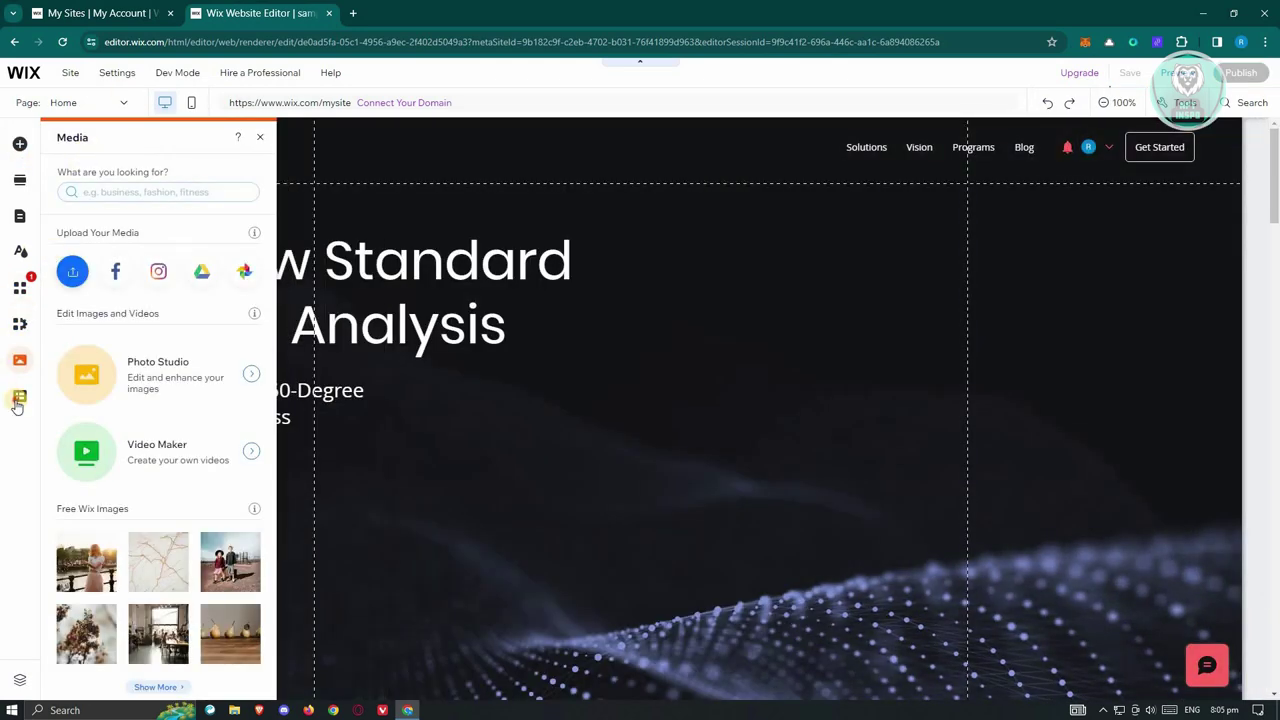
click(17, 401)
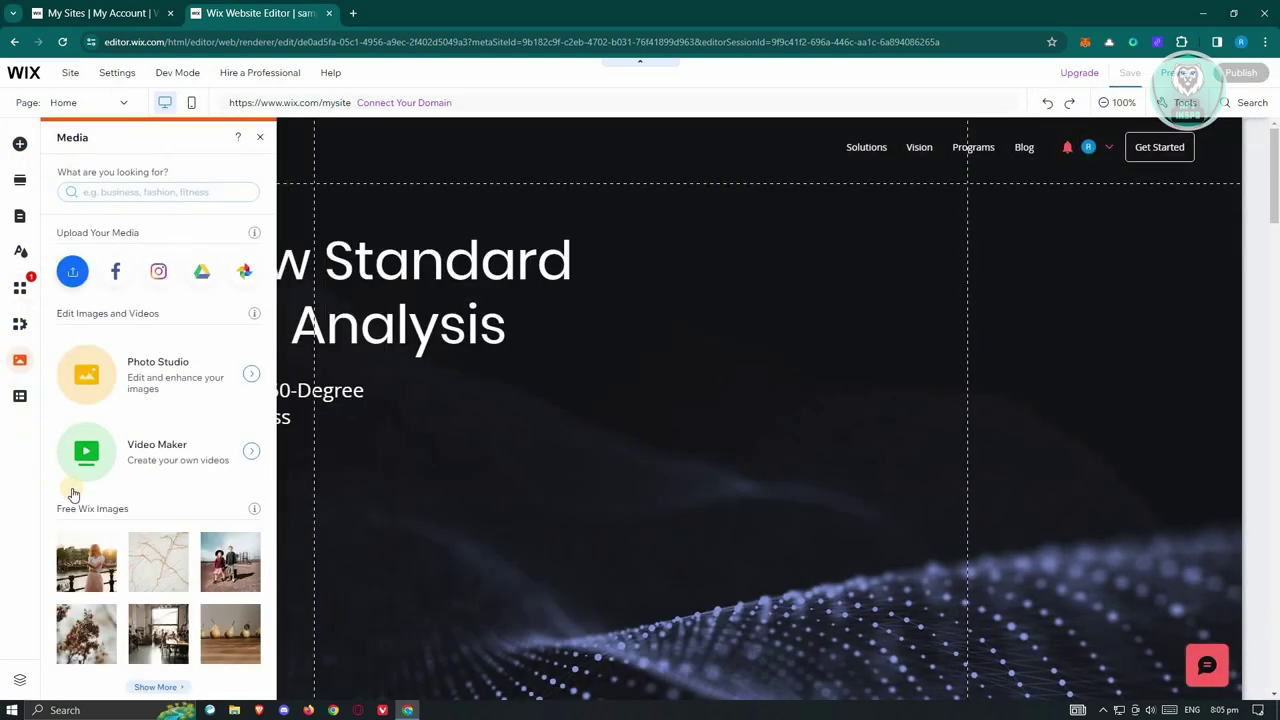
click(18, 150)
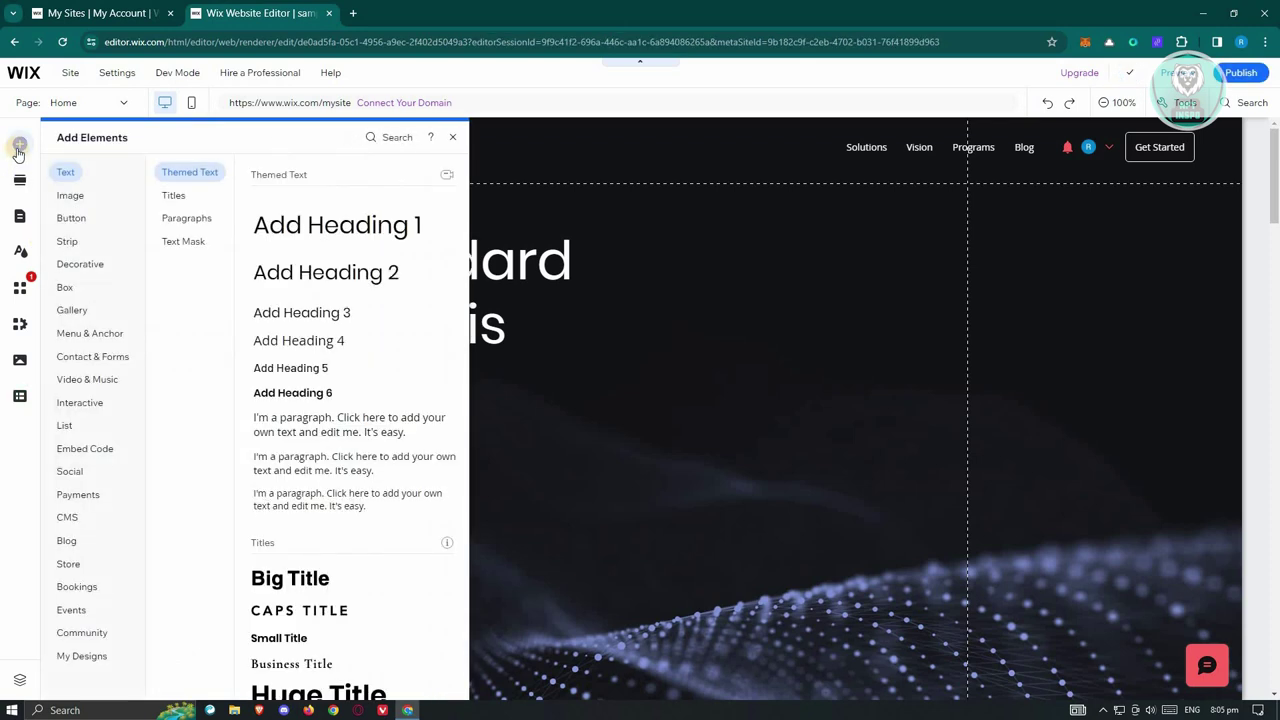
click(85, 229)
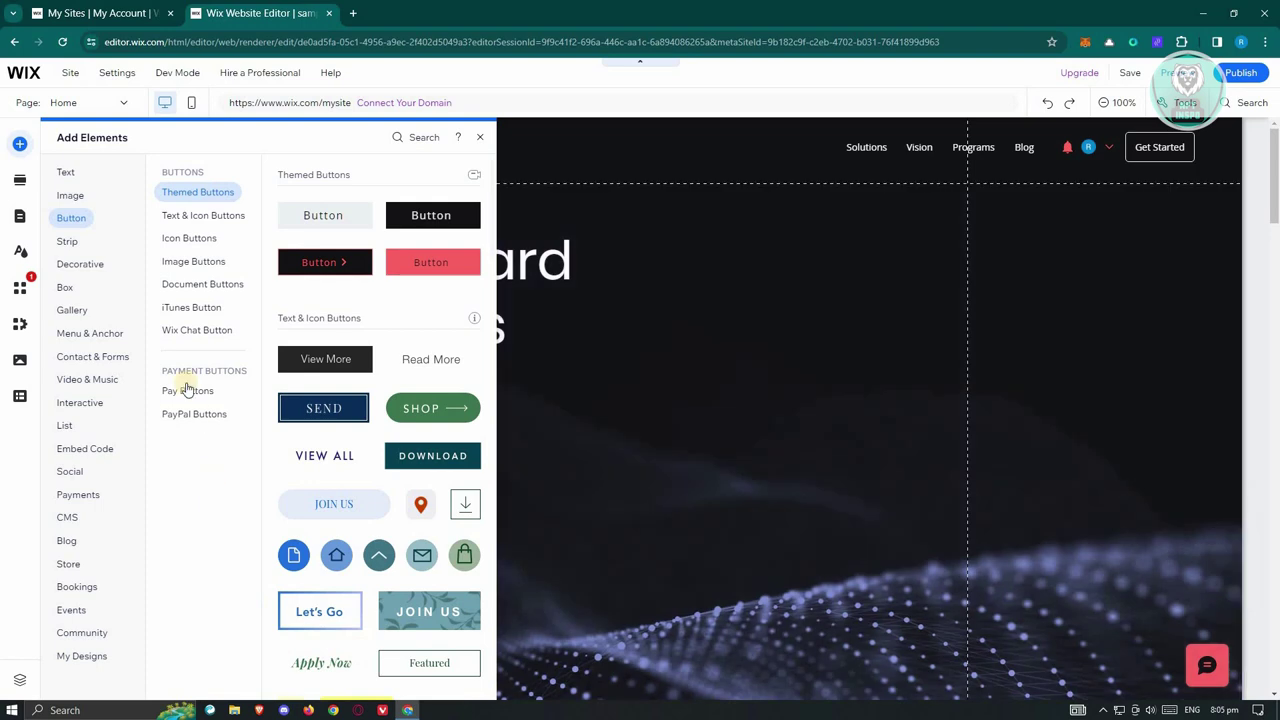
click(824, 352)
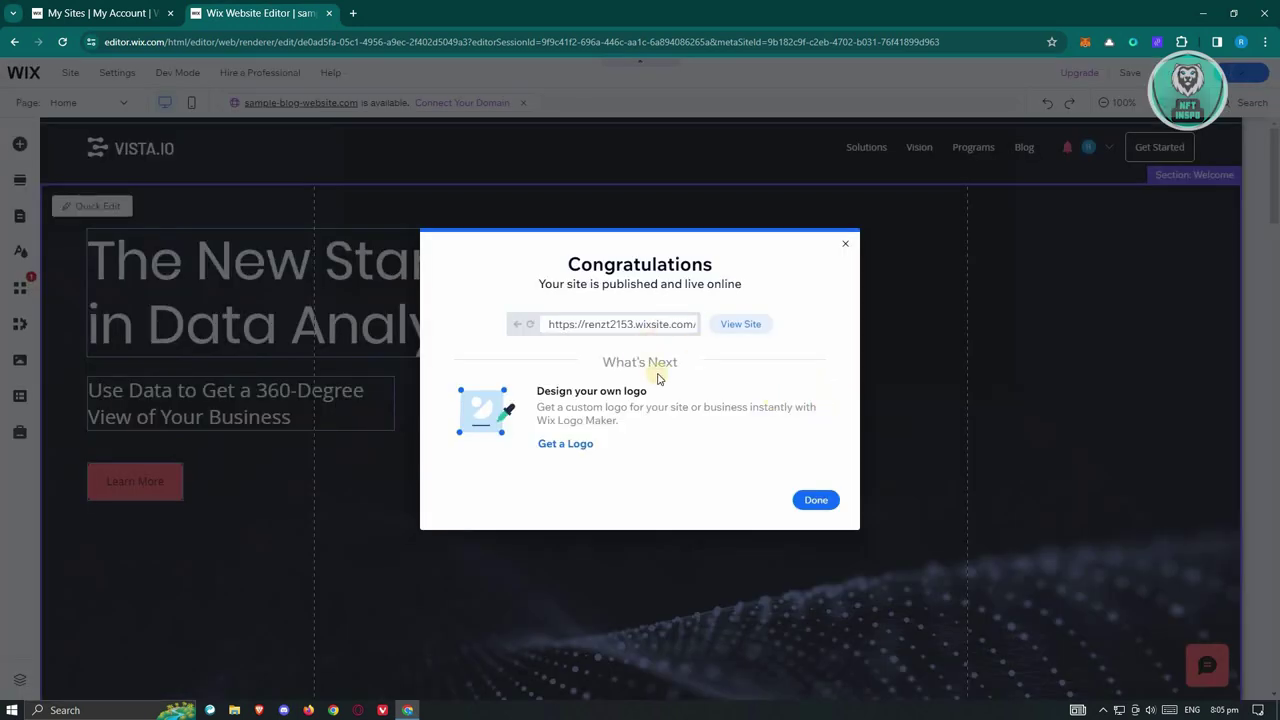
- Open the published site's wixsite.com address and close the congratulations dialog
click(641, 326)
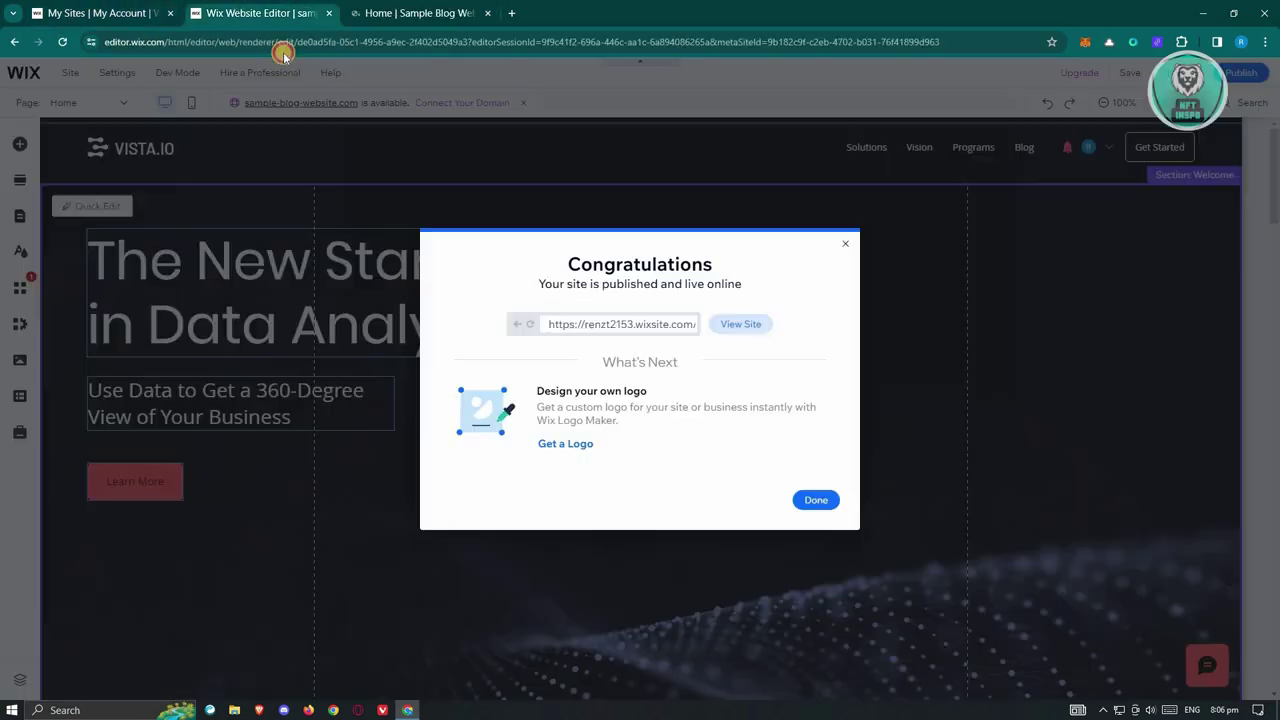
click(846, 250)
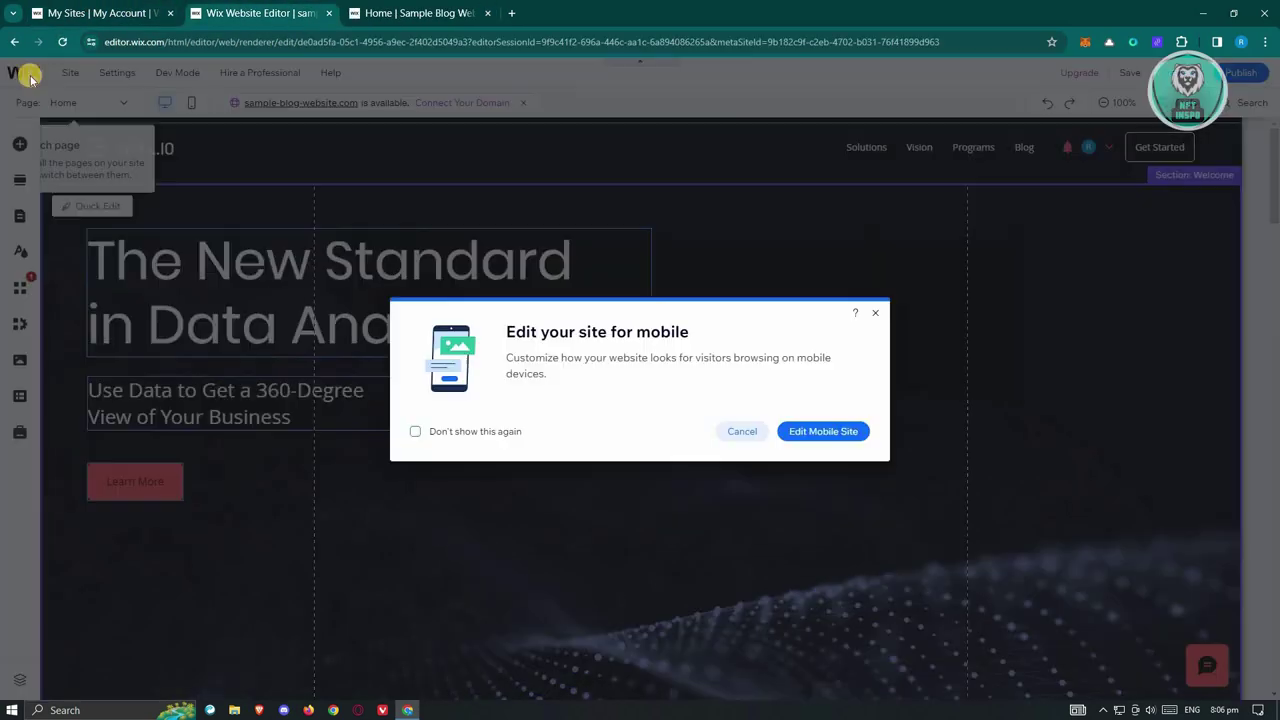
- Dismiss the mobile prompt, open the dashboard's blog setup checklist, and view the live site
click(878, 316)
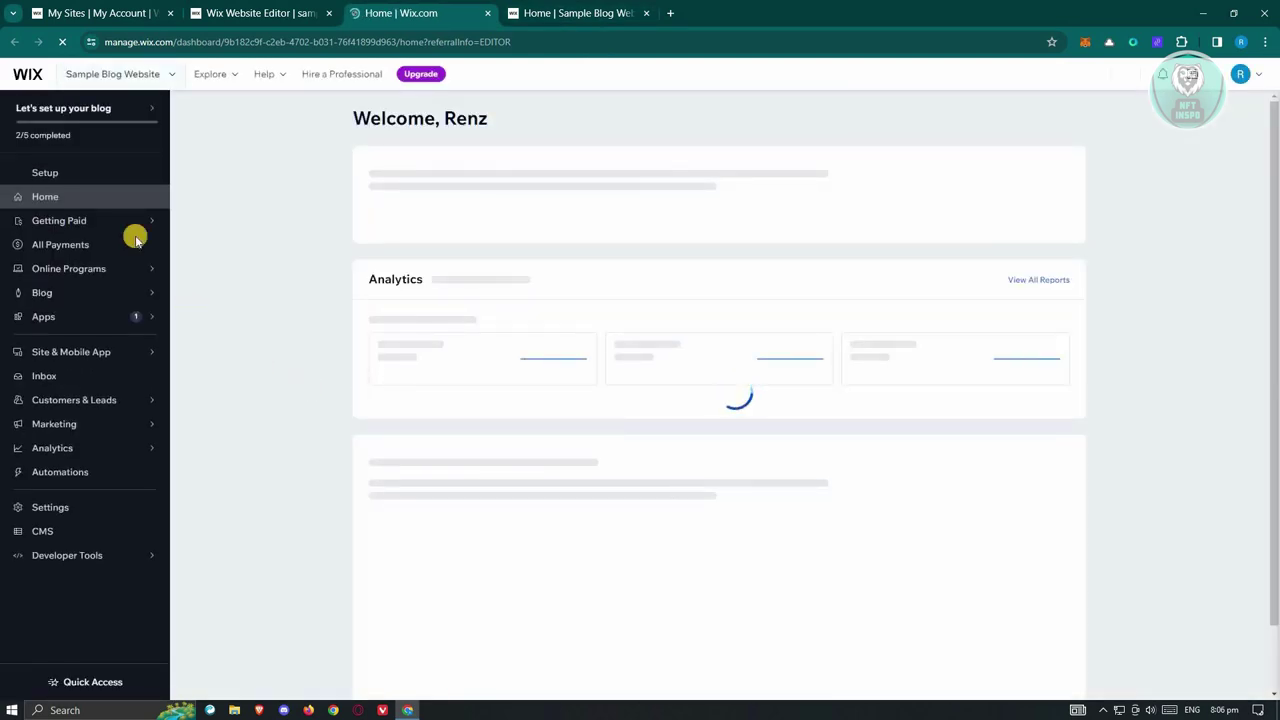
click(75, 176)
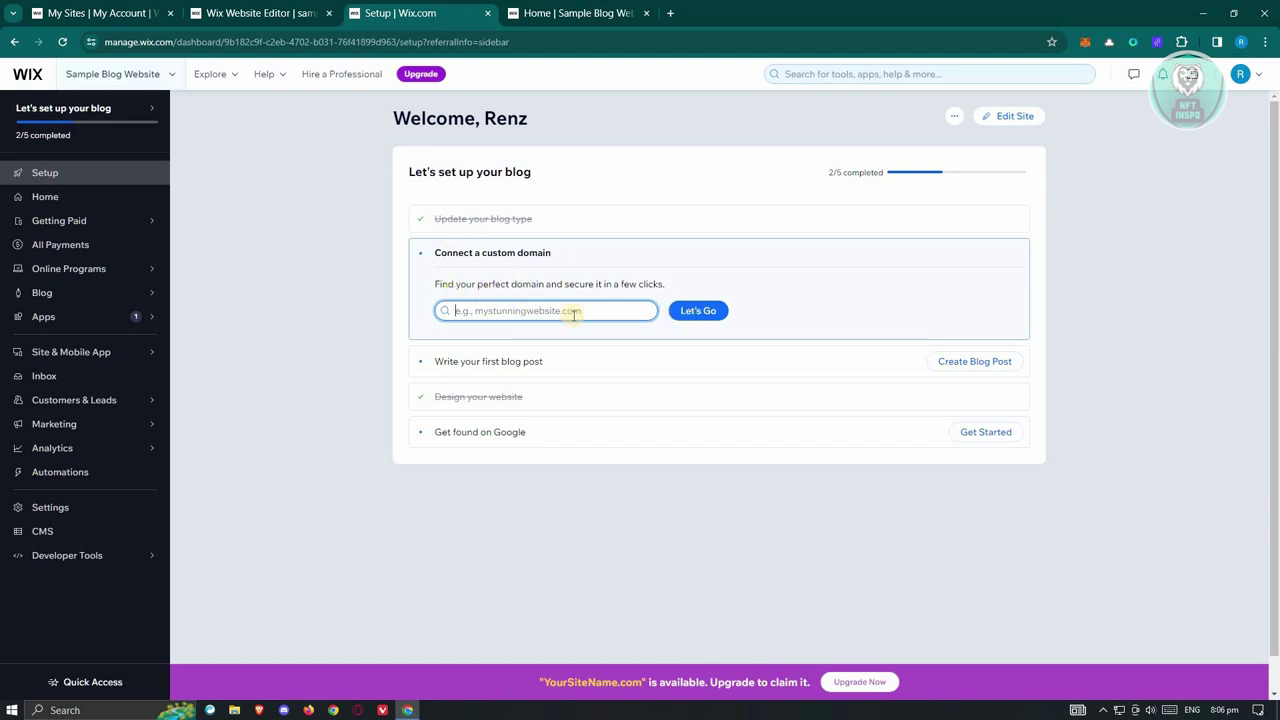
click(591, 10)
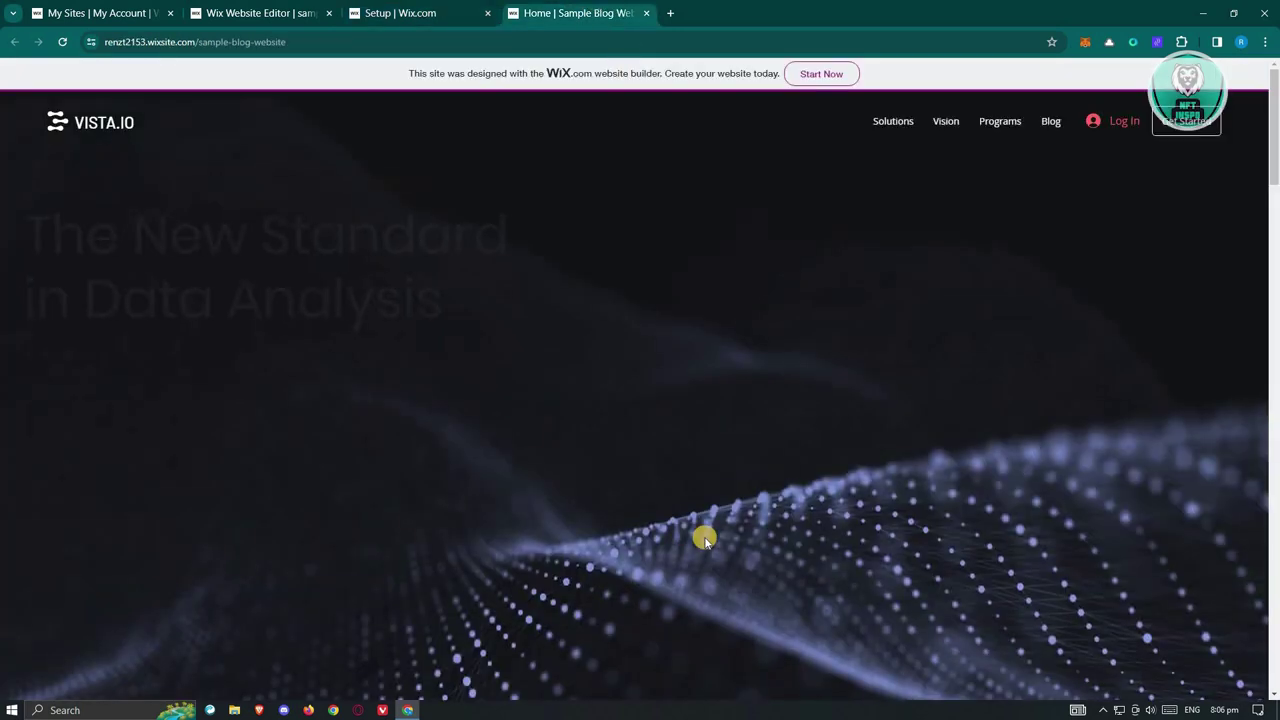
scroll(808, 466, down, 7)
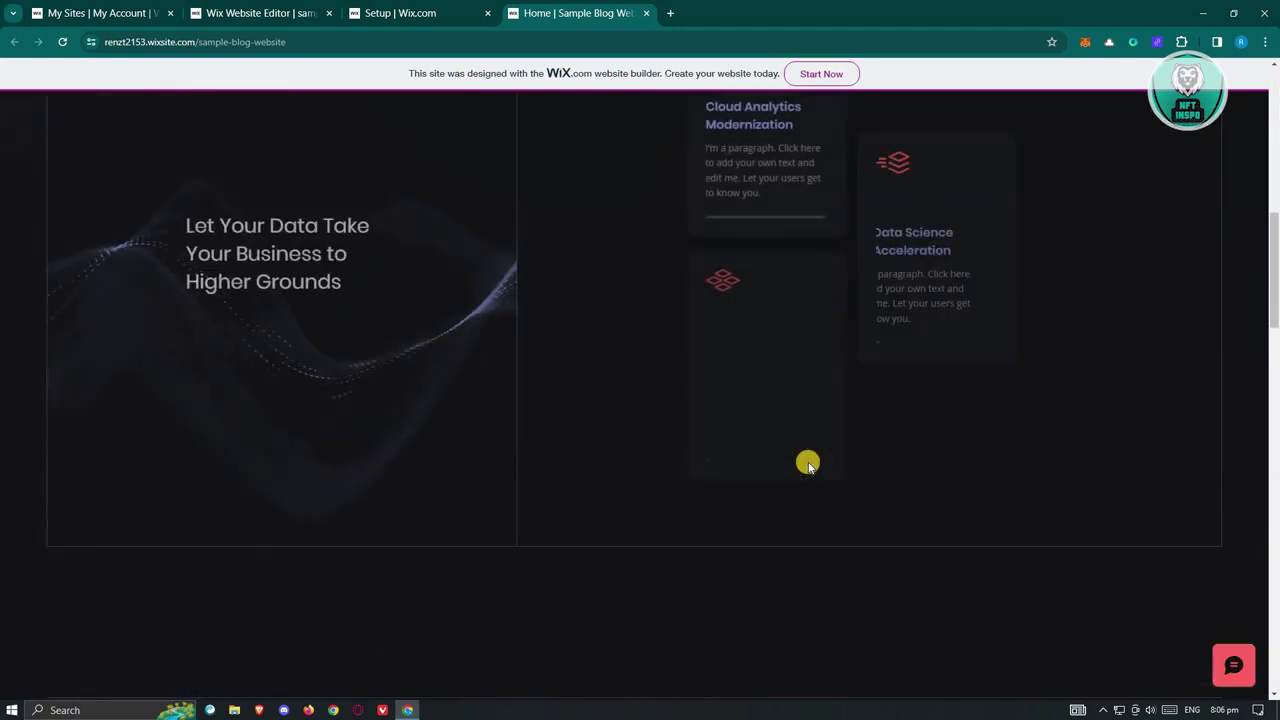
scroll(808, 462, up, 2)
scroll(808, 462, up, 5)
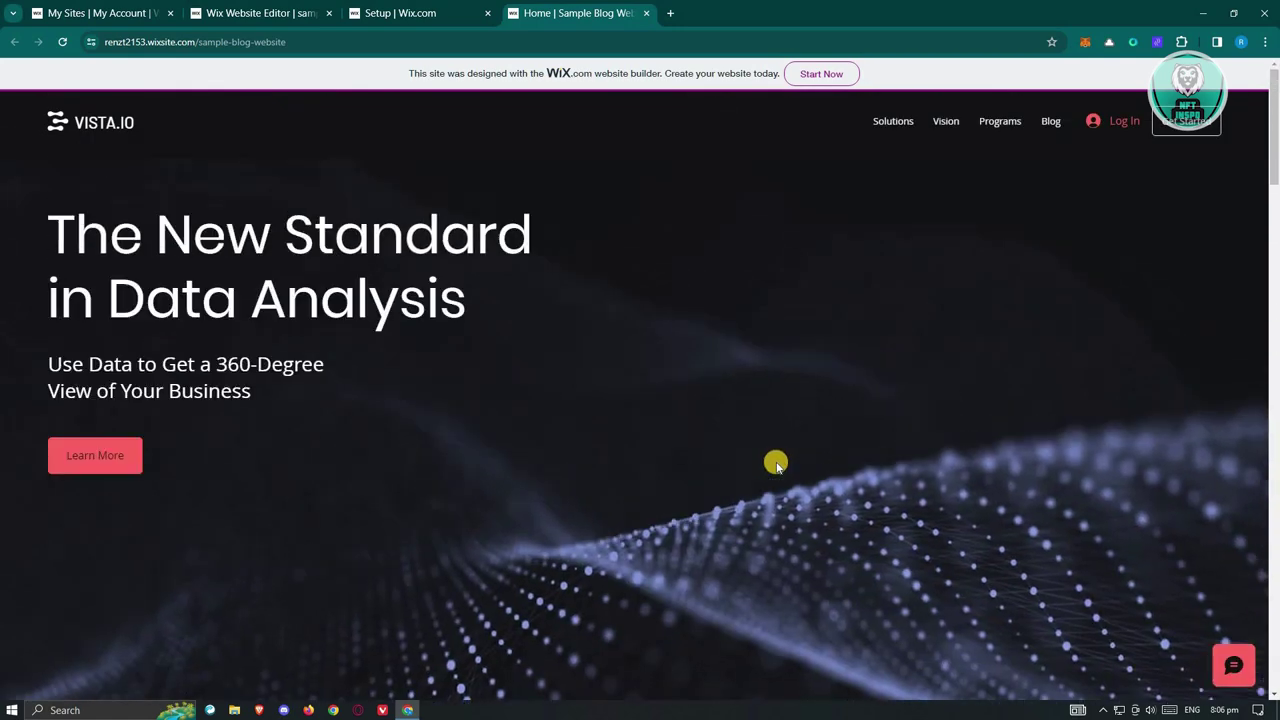